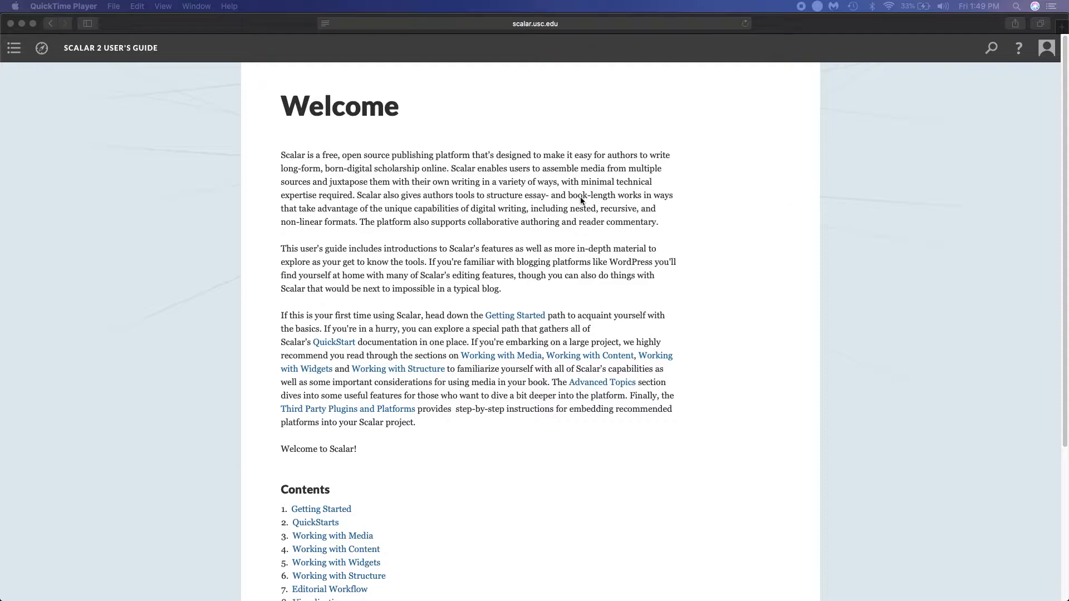
Open the Timelines page within the user guide's Third Party Plugins and Platforms section
{"action": "scroll", "coordinate": [565, 231], "scroll_direction": "down", "scroll_amount": 5}
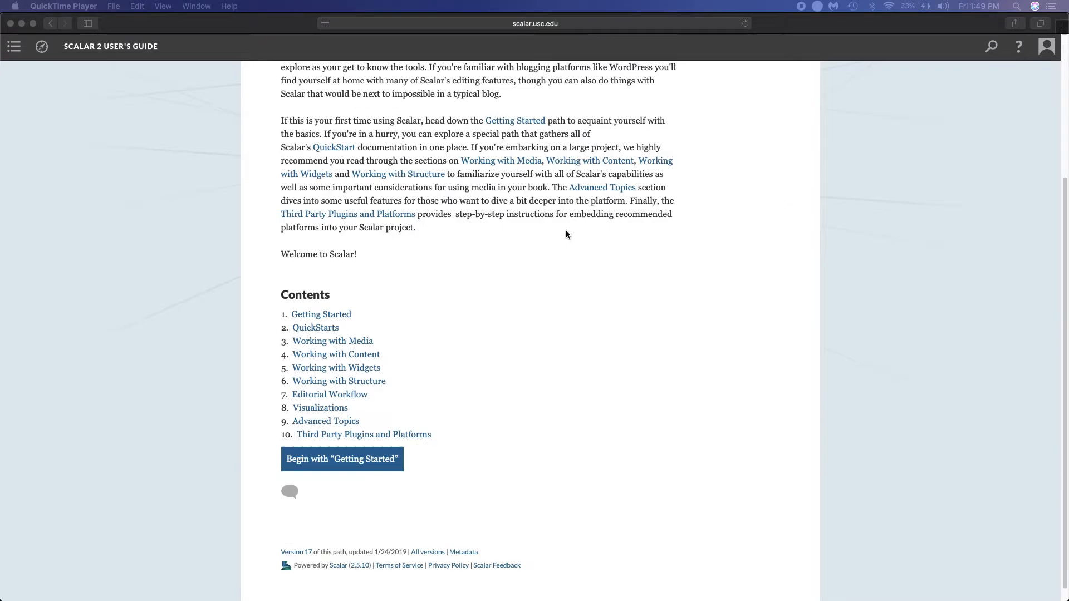
{"action": "left_click", "coordinate": [385, 441]}
{"action": "left_click", "coordinate": [385, 441]}
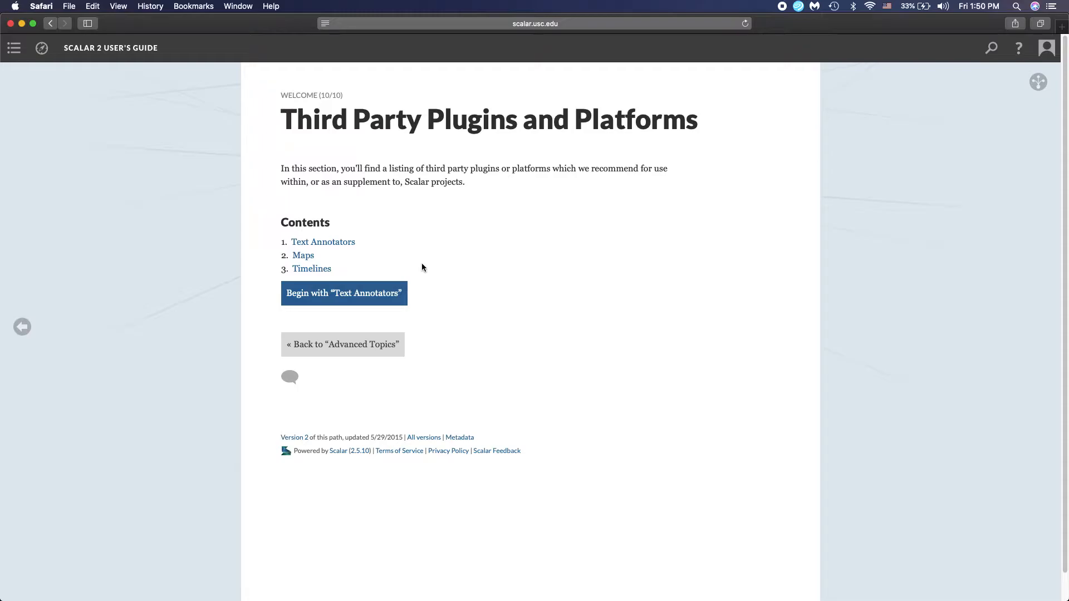
{"action": "left_click", "coordinate": [315, 269]}
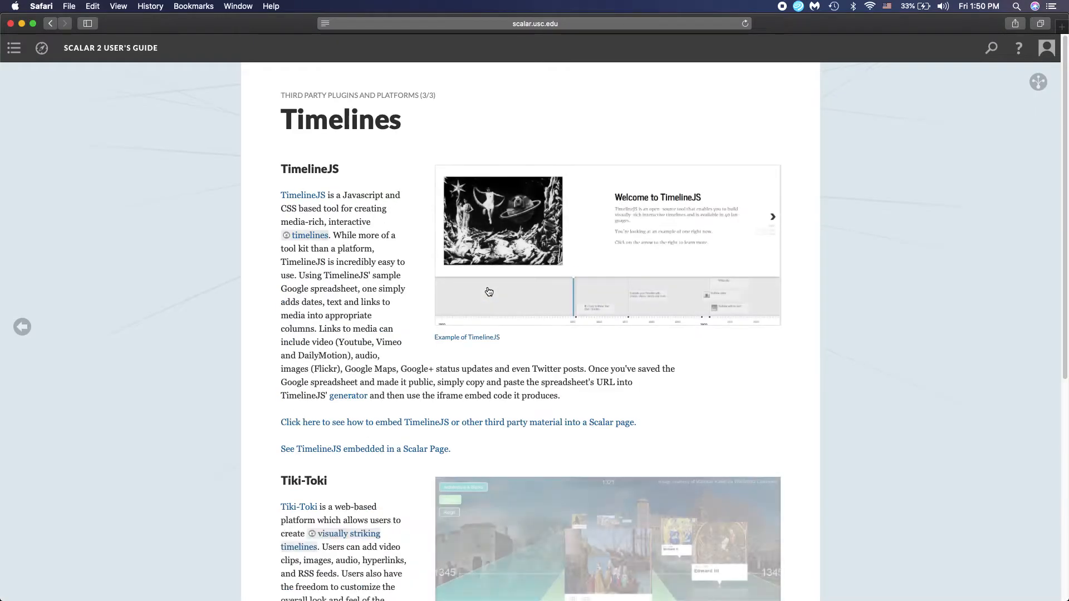
Look over the TimelineJS and Tiki-Toki entries and open the instructions for embedding third party material into a Scalar page
{"action": "scroll", "coordinate": [488, 290], "scroll_direction": "down", "scroll_amount": 8}
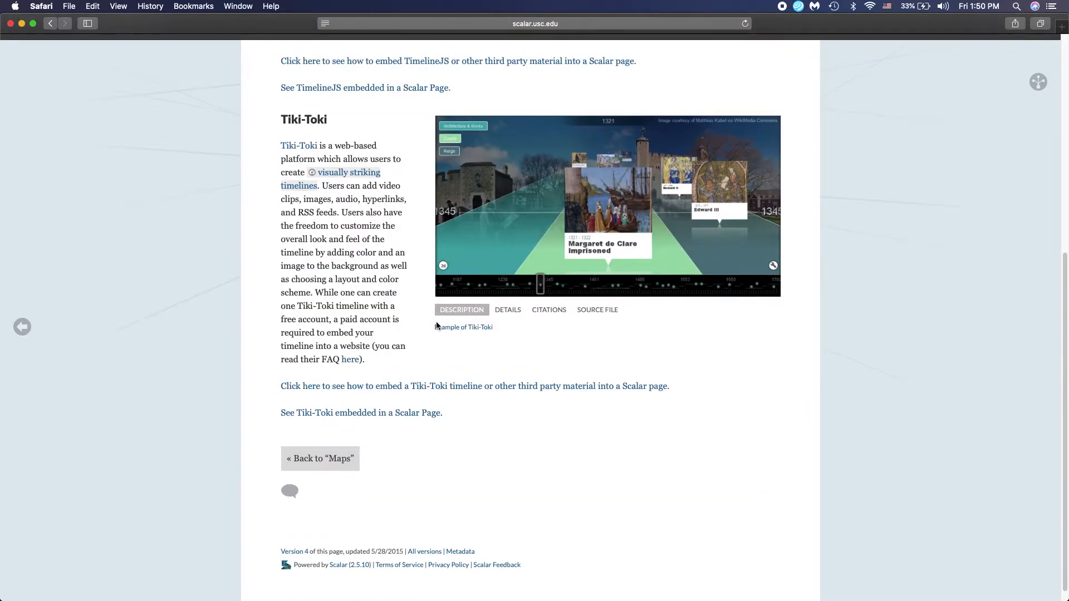
{"action": "scroll", "coordinate": [427, 314], "scroll_direction": "up", "scroll_amount": 5}
{"action": "left_click", "coordinate": [428, 312]}
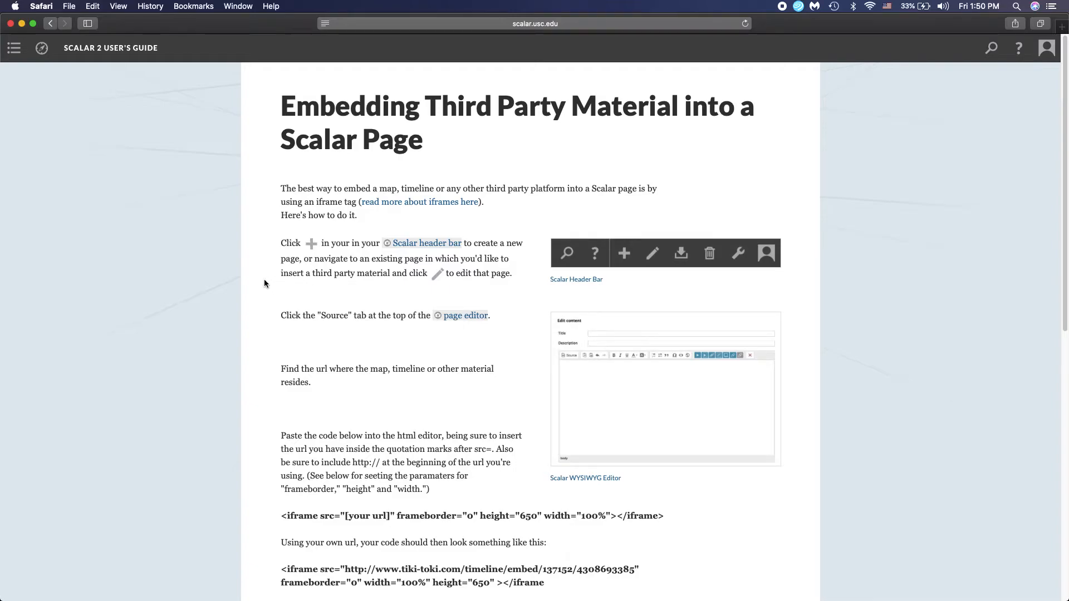
Examine the embedding instructions, including the iframe code and the frameborder, width and height explanations
{"action": "scroll", "coordinate": [264, 280], "scroll_direction": "down", "scroll_amount": 2}
{"action": "scroll", "coordinate": [263, 280], "scroll_direction": "up", "scroll_amount": 2}
{"action": "scroll", "coordinate": [265, 284], "scroll_direction": "down", "scroll_amount": 5}
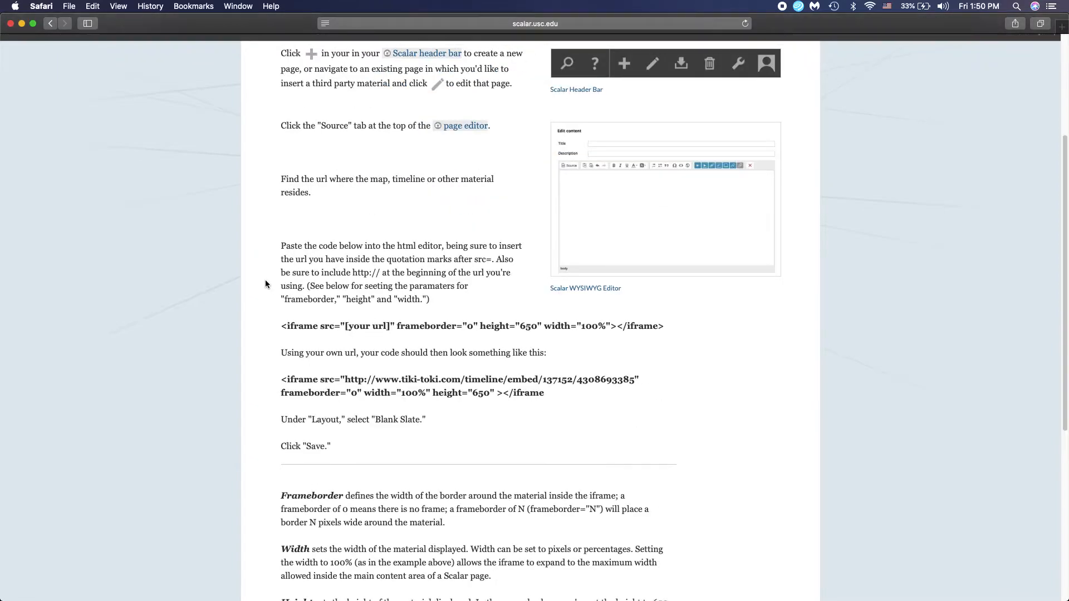
{"action": "left_click_drag", "start_coordinate": [401, 381], "coordinate": [438, 381]}
{"action": "left_click", "coordinate": [457, 377]}
{"action": "scroll", "coordinate": [457, 380], "scroll_direction": "down", "scroll_amount": 4}
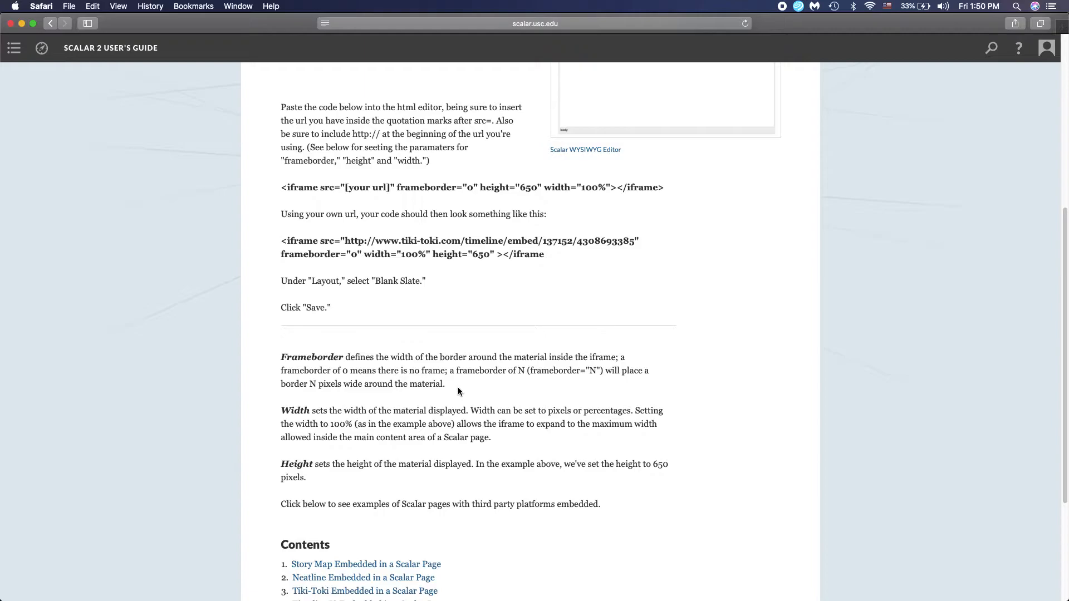
{"action": "scroll", "coordinate": [458, 387], "scroll_direction": "up", "scroll_amount": 5}
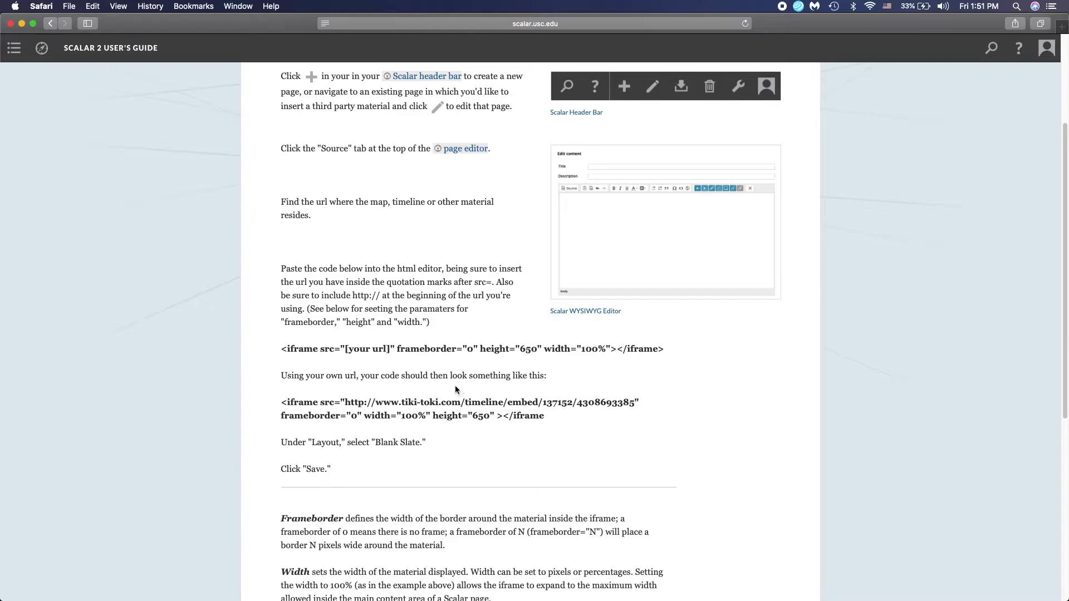
{"action": "scroll", "coordinate": [456, 385], "scroll_direction": "down", "scroll_amount": 2}
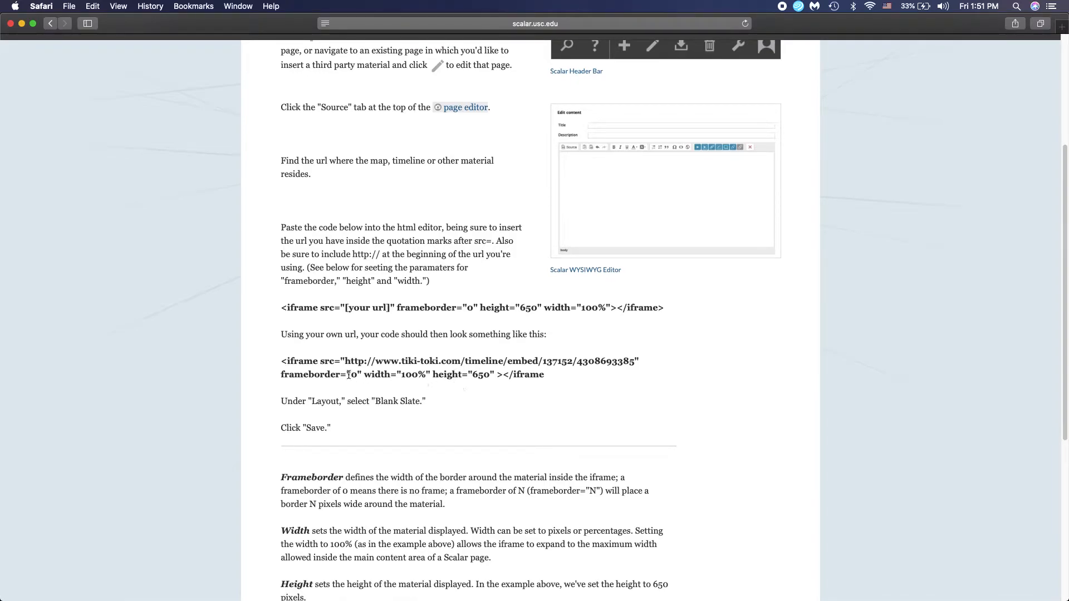
{"action": "scroll", "coordinate": [328, 371], "scroll_direction": "up", "scroll_amount": 1}
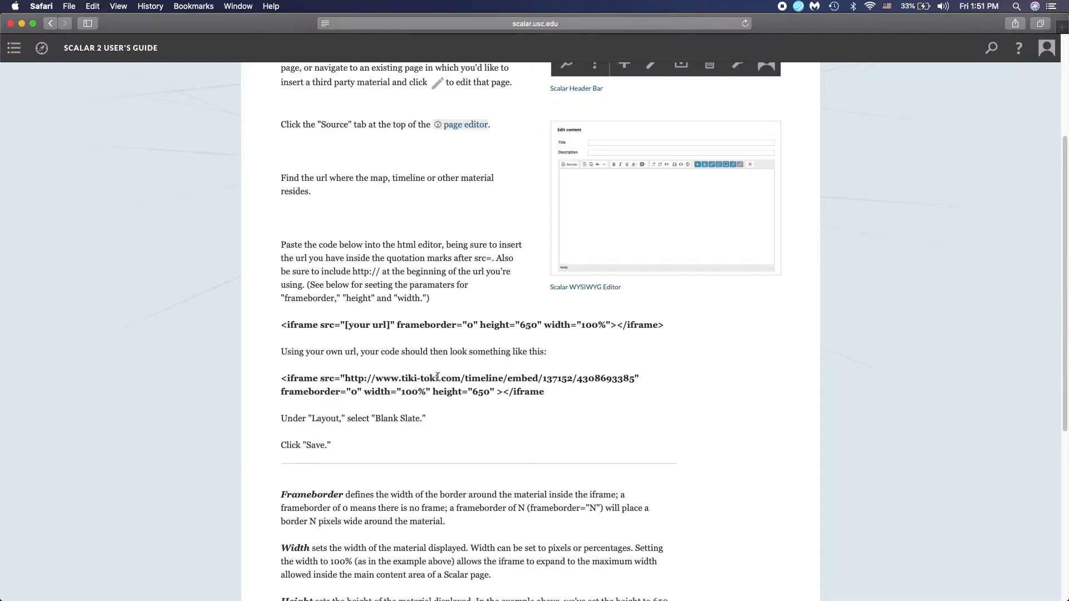
Return to the Timelines page and reopen the TimelineJS embedding instructions
{"action": "left_click", "coordinate": [50, 23]}
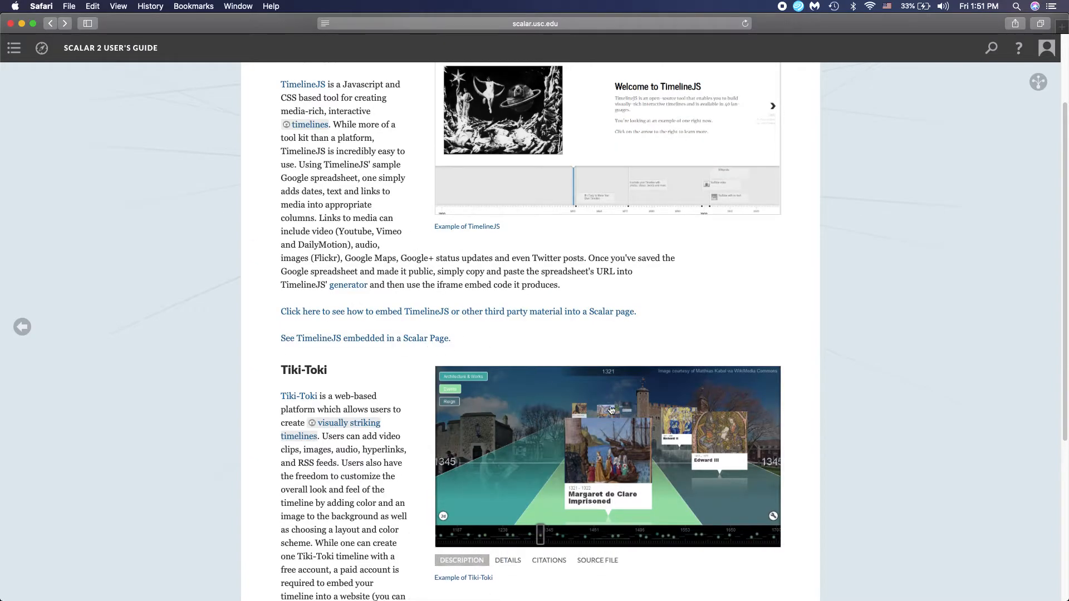
{"action": "scroll", "coordinate": [356, 389], "scroll_direction": "down", "scroll_amount": 3}
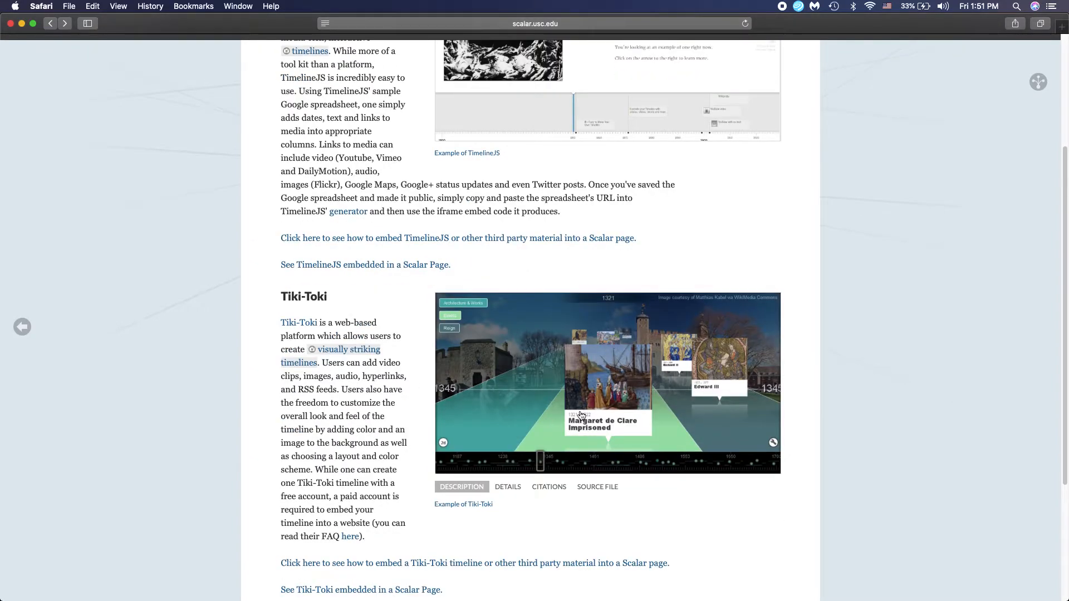
{"action": "left_click", "coordinate": [388, 239]}
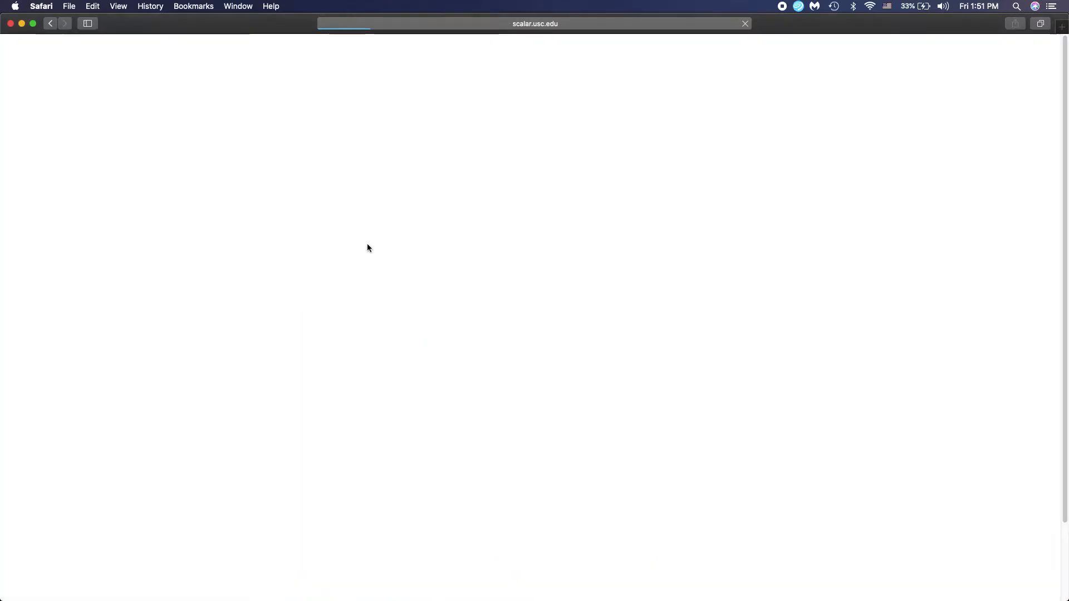
Examine the iframe template's "[your url]" placeholder and the complete Tiki-Toki example code
{"action": "scroll", "coordinate": [263, 264], "scroll_direction": "down", "scroll_amount": 3}
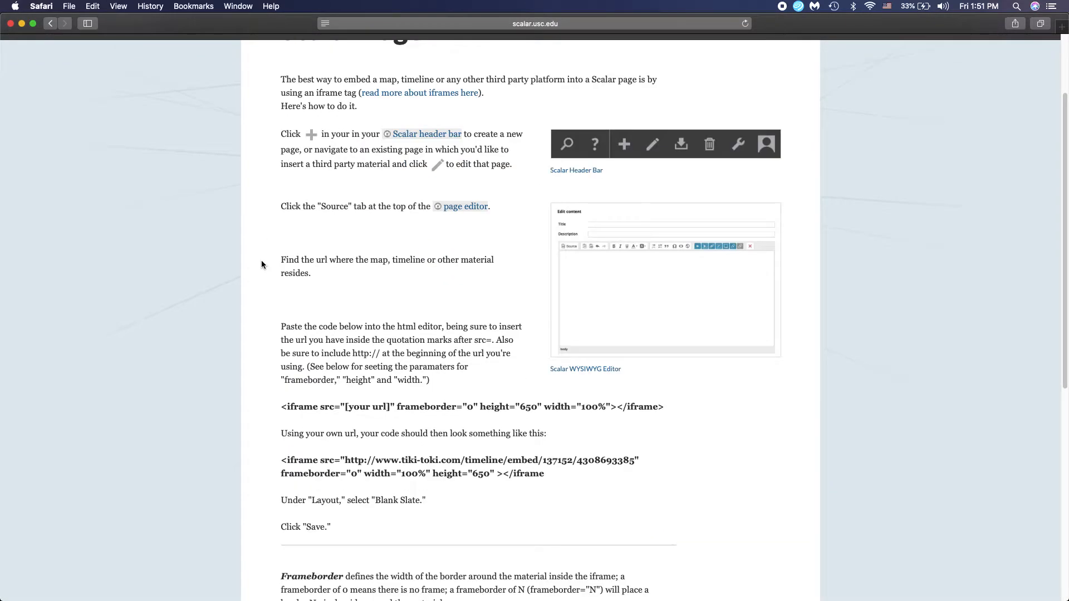
{"action": "scroll", "coordinate": [251, 278], "scroll_direction": "down", "scroll_amount": 5}
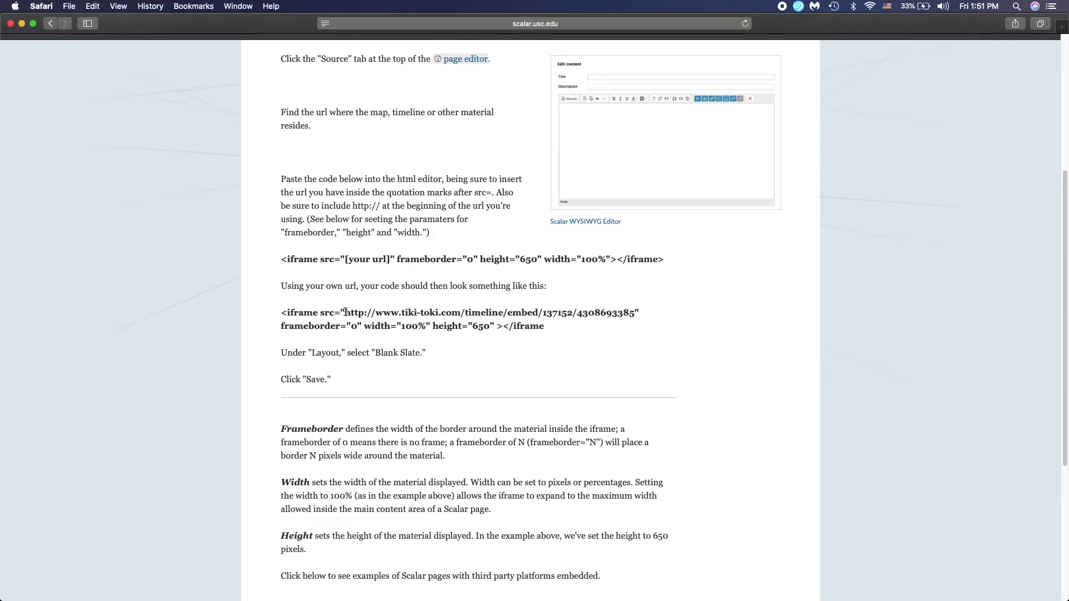
{"action": "left_click_drag", "start_coordinate": [341, 259], "coordinate": [393, 273]}
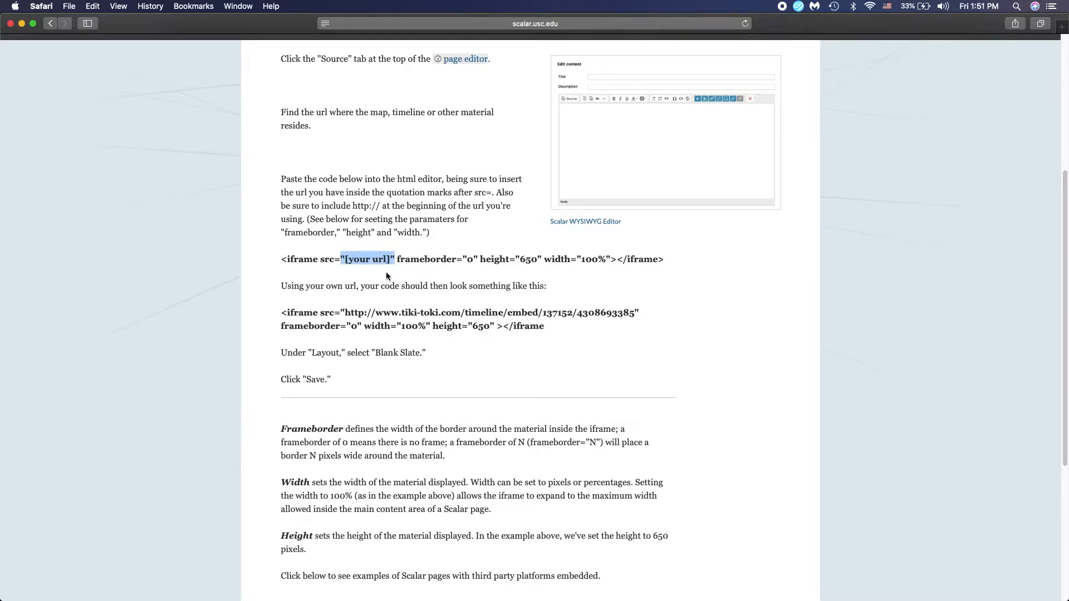
{"action": "left_click", "coordinate": [380, 276]}
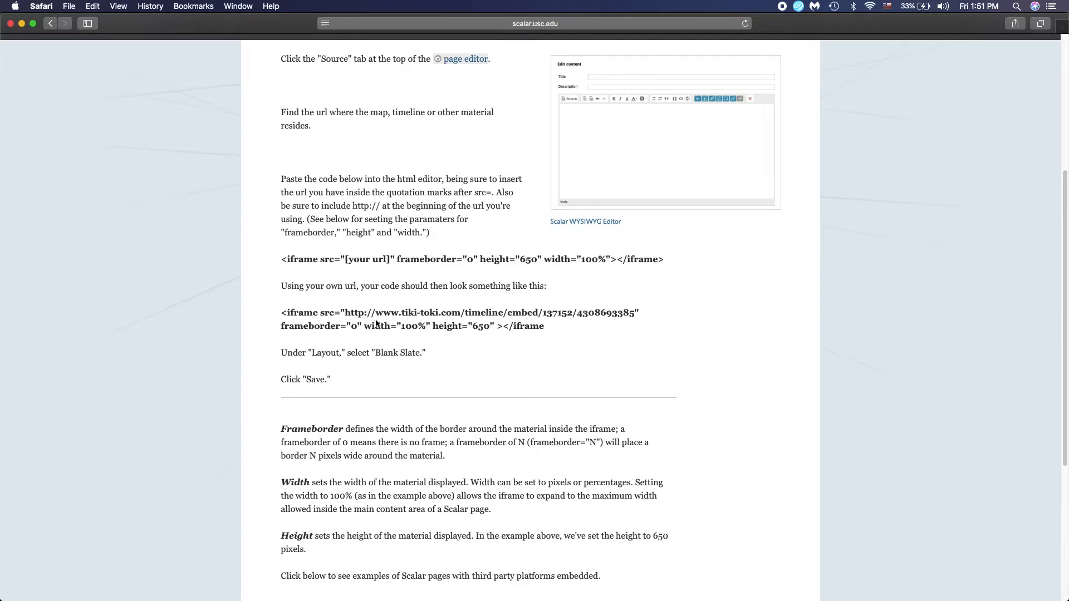
{"action": "left_click_drag", "start_coordinate": [280, 311], "coordinate": [572, 343]}
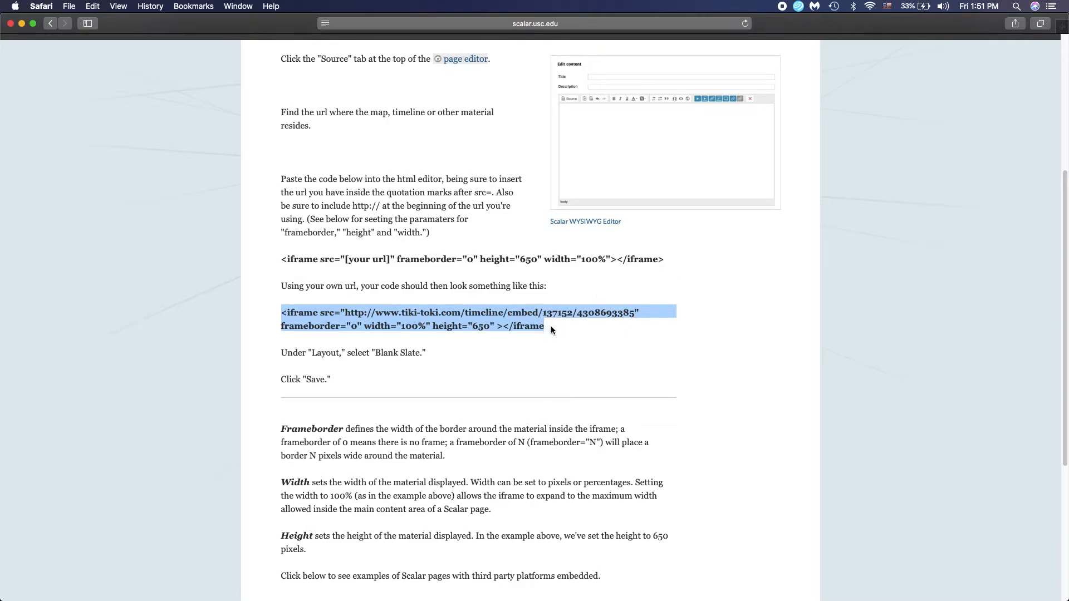
{"action": "left_click", "coordinate": [479, 276]}
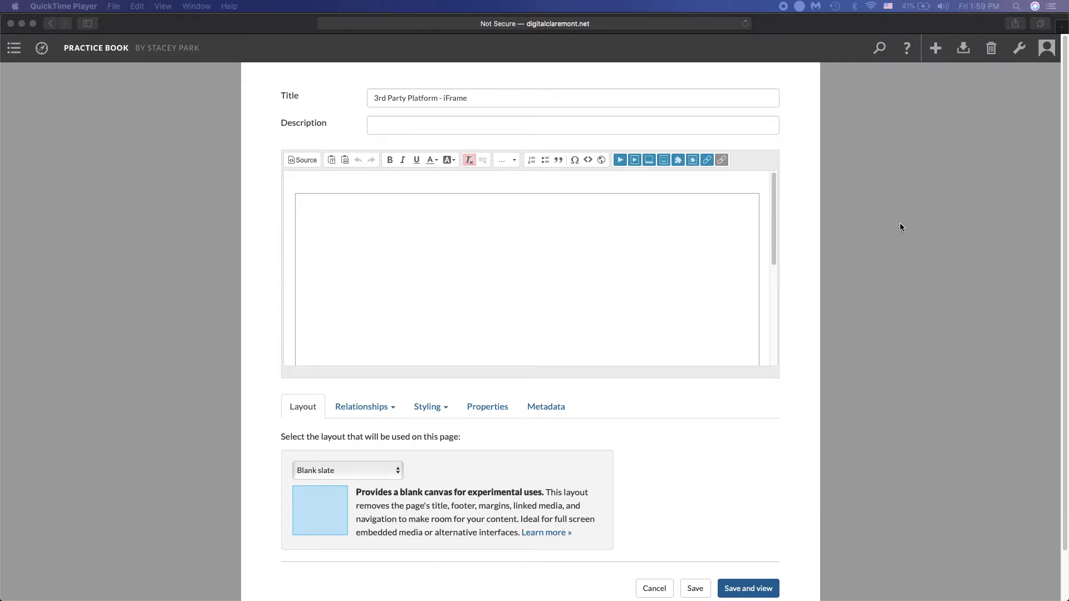
Switch to Stickies to view the saved Tiki-Toki iframe code, and return to the Scalar page editor
{"action": "key", "text": "ctrl+Up"}
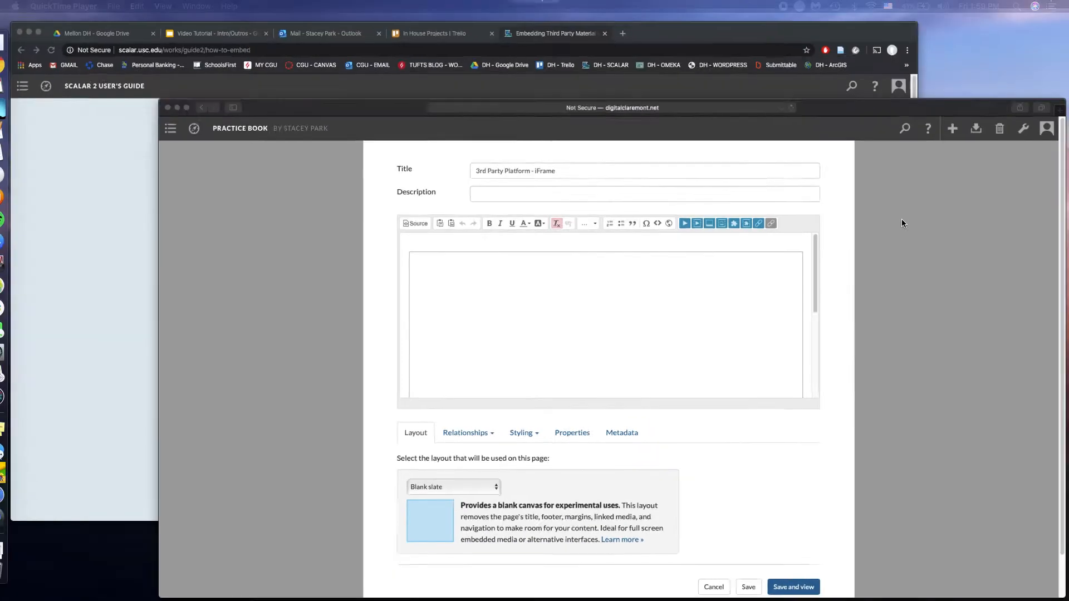
{"action": "left_click", "coordinate": [967, 174]}
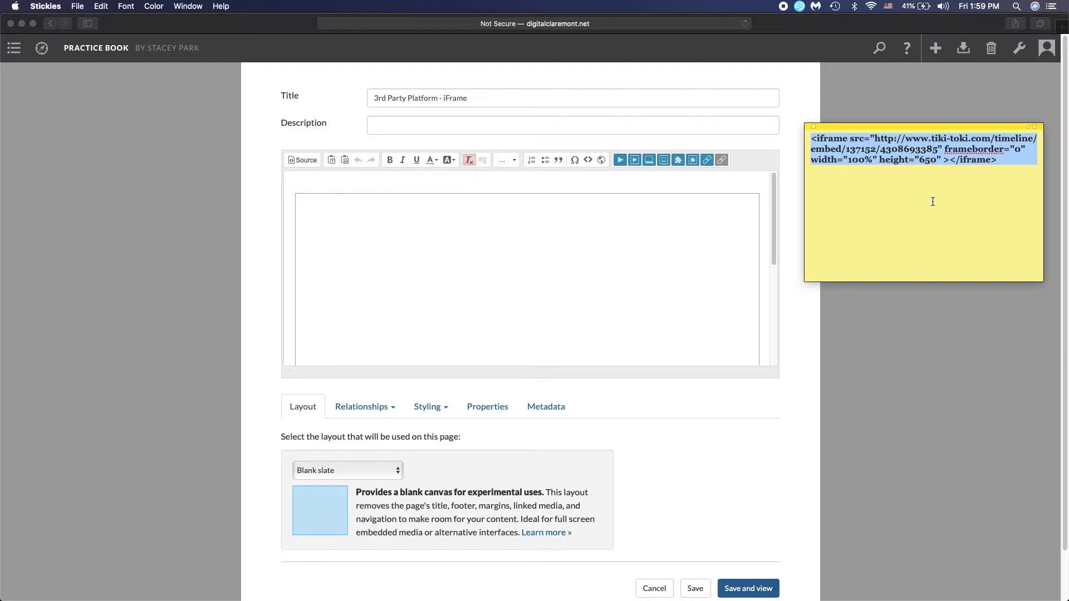
{"action": "left_click", "coordinate": [857, 315]}
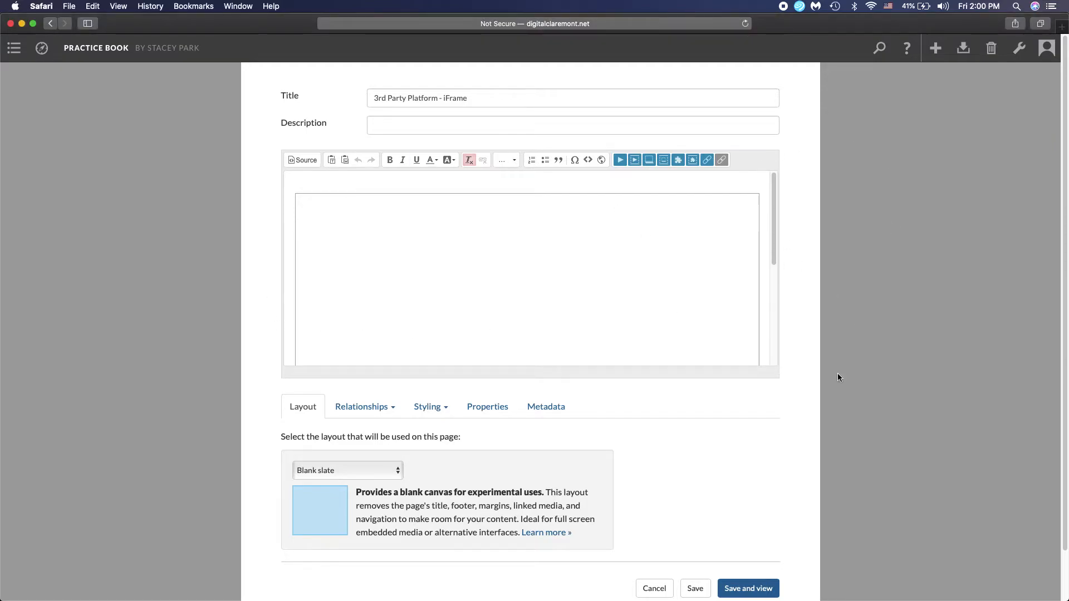
{"action": "left_click", "coordinate": [615, 98]}
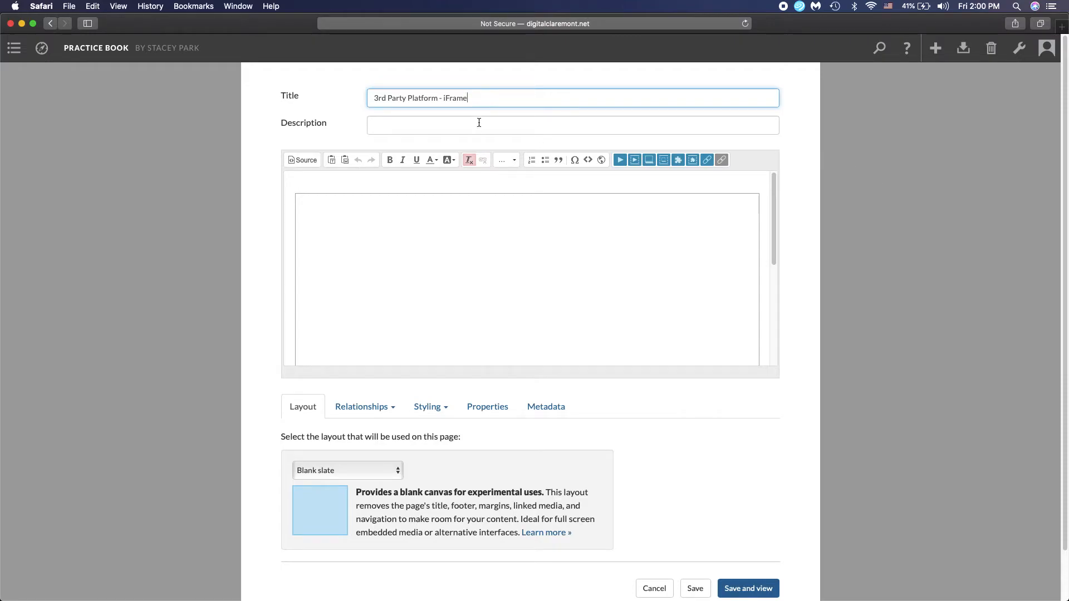
{"action": "left_click", "coordinate": [319, 172]}
{"action": "left_click", "coordinate": [306, 161]}
{"action": "left_click", "coordinate": [363, 209]}
{"action": "left_click", "coordinate": [343, 177]}
{"action": "left_click_drag", "start_coordinate": [343, 176], "coordinate": [262, 179]}
{"action": "key", "text": "BackSpace"}
{"action": "left_click_drag", "start_coordinate": [415, 224], "coordinate": [267, 165]}
{"action": "key", "text": "BackSpace"}
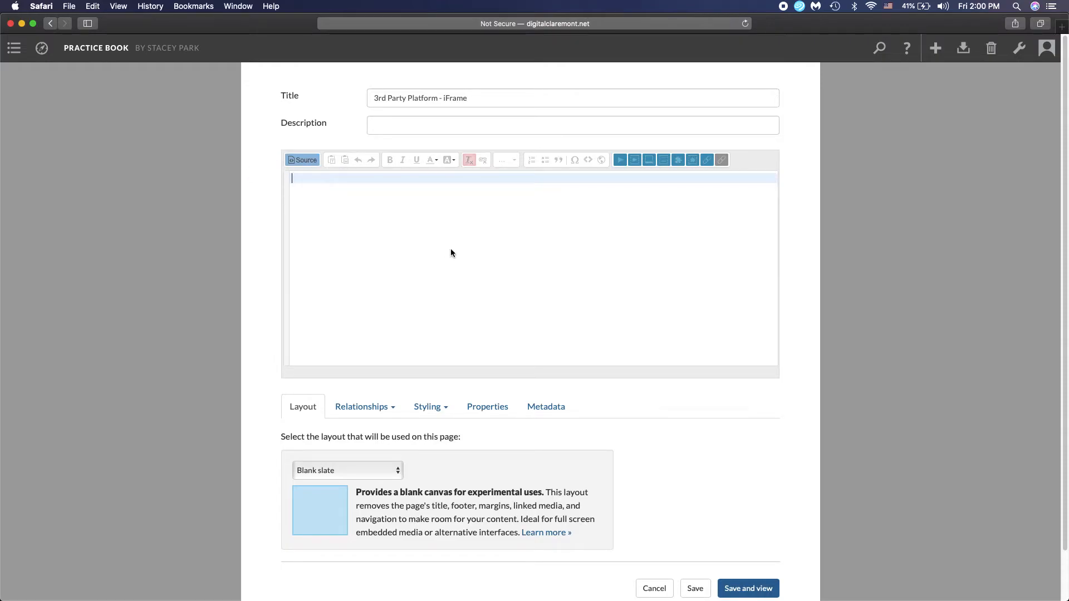
{"action": "key", "text": "super+v"}
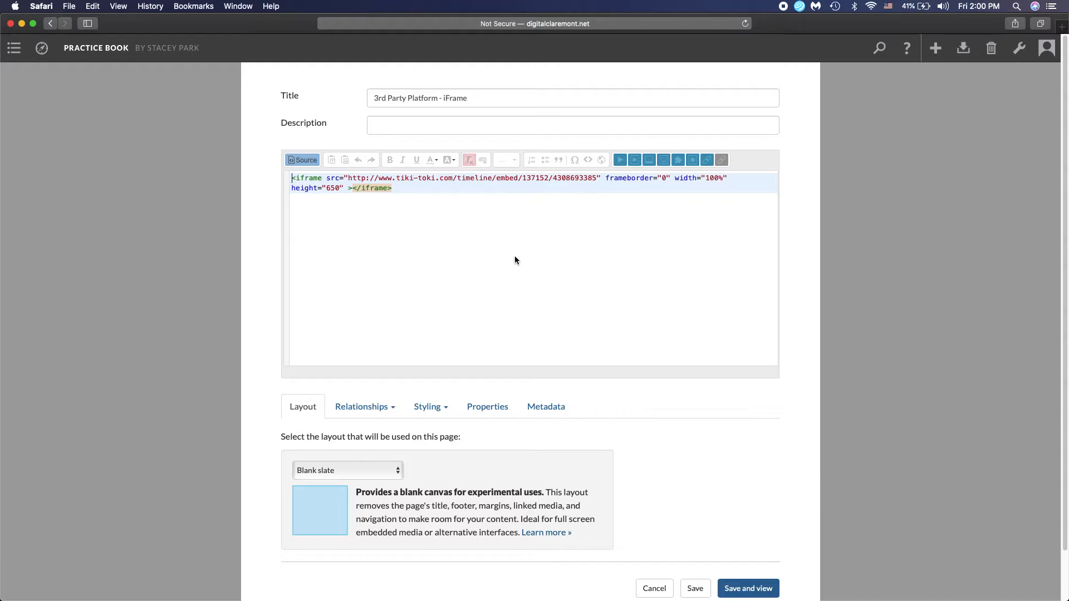
Set the page layout to Basic and return the body editor from HTML source to visual editing
{"action": "left_click", "coordinate": [358, 470]}
{"action": "left_click", "coordinate": [346, 273]}
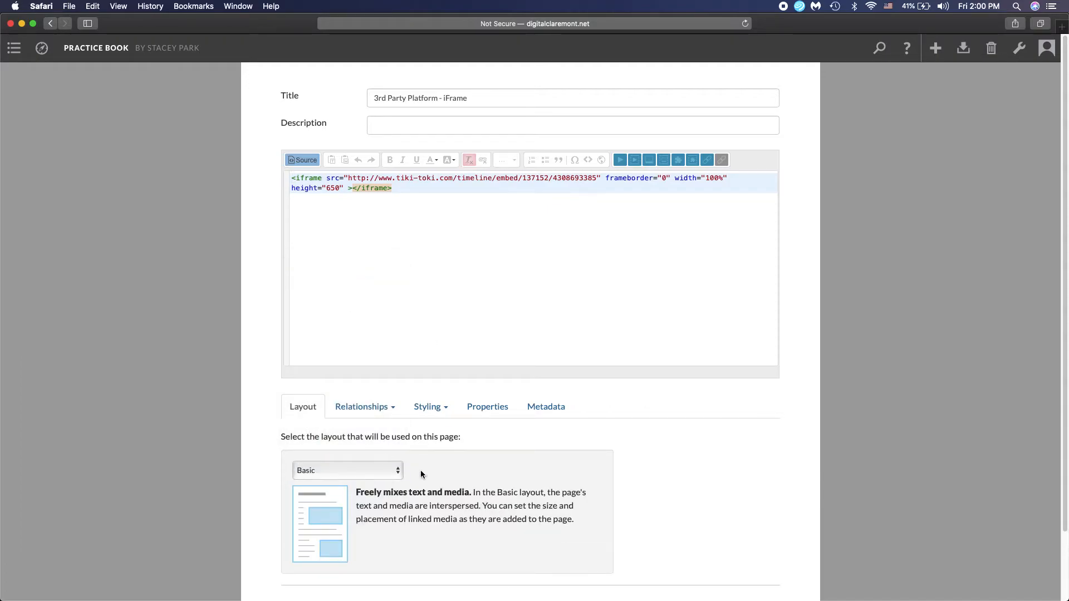
{"action": "scroll", "coordinate": [535, 532], "scroll_direction": "down", "scroll_amount": 2}
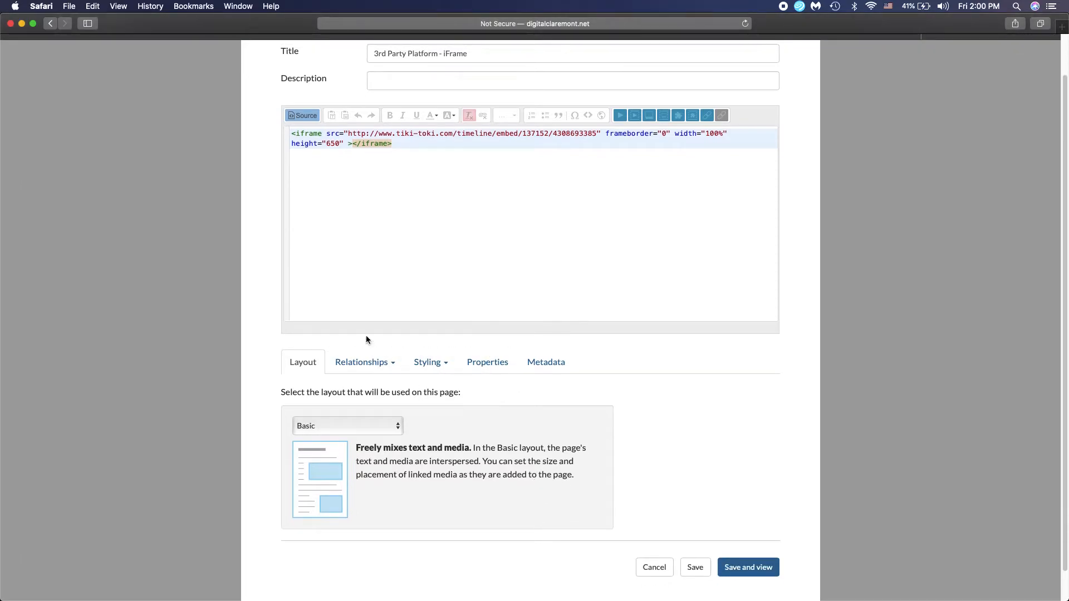
{"action": "left_click", "coordinate": [312, 118]}
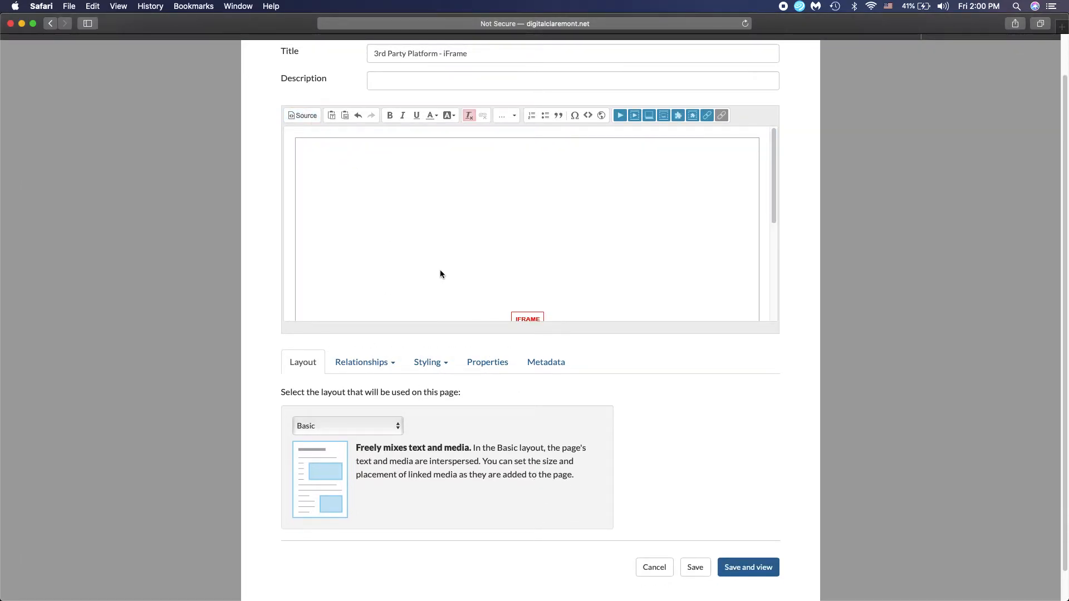
Add the text "Hello!" on its own line above the iframe, and save and view the page
{"action": "left_click", "coordinate": [308, 156]}
{"action": "left_click", "coordinate": [299, 133]}
{"action": "left_click", "coordinate": [290, 134]}
{"action": "key", "text": "Up"}
{"action": "scroll", "coordinate": [319, 186], "scroll_direction": "up", "scroll_amount": 1}
{"action": "scroll", "coordinate": [312, 222], "scroll_direction": "down", "scroll_amount": 5}
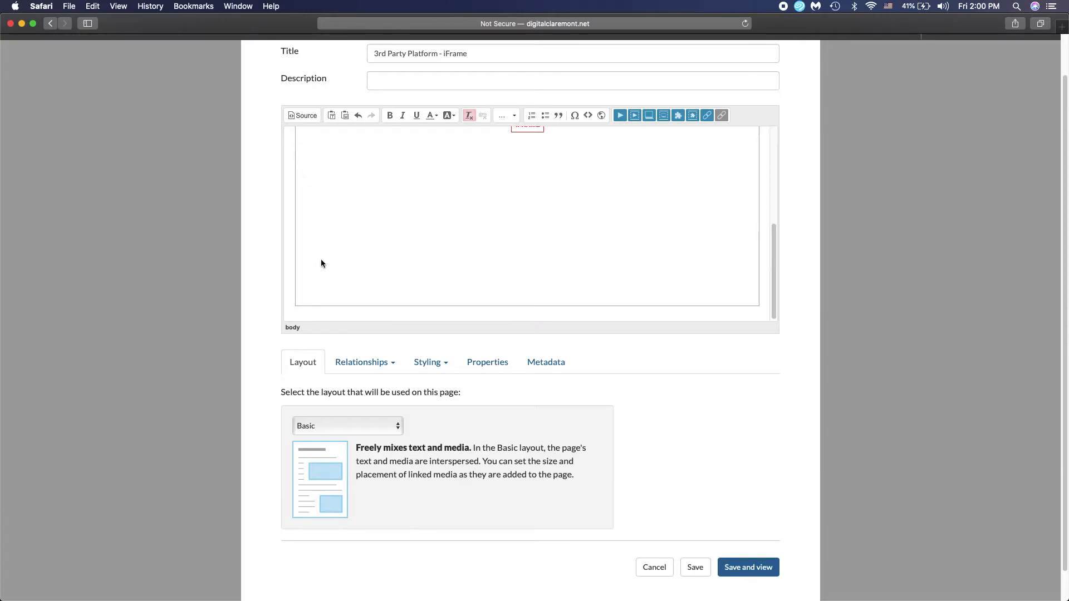
{"action": "key", "text": "Return"}
{"action": "scroll", "coordinate": [322, 234], "scroll_direction": "up", "scroll_amount": 5}
{"action": "left_click", "coordinate": [296, 137]}
{"action": "key", "text": "Return"}
{"action": "key", "text": "Up"}
{"action": "type", "text": "Helllo"}
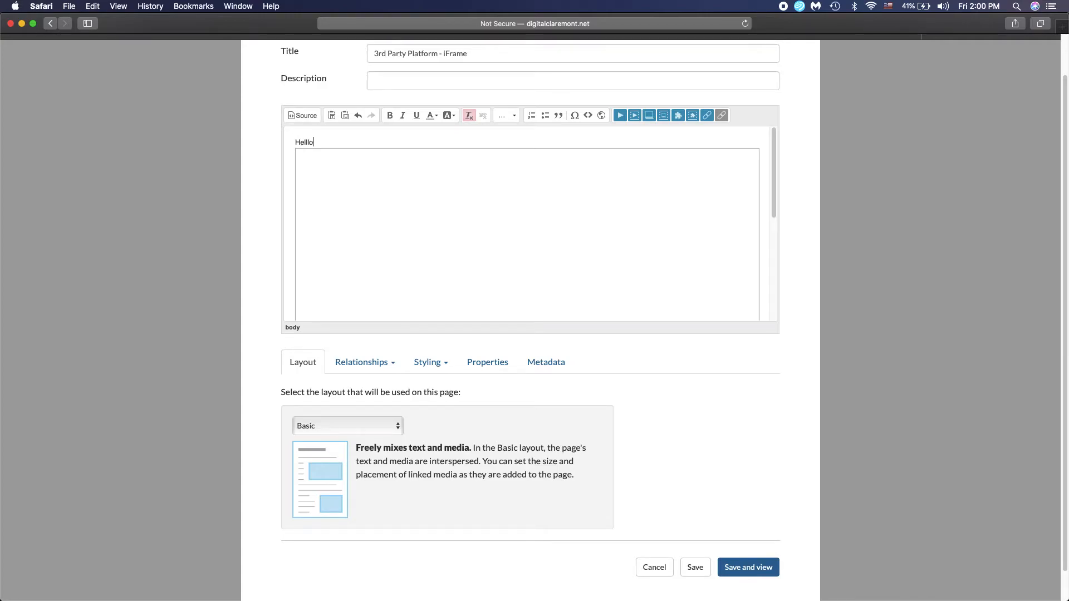
{"action": "type", "text": "!"}
{"action": "key", "text": "Left"}
{"action": "key", "text": "Left"}
{"action": "key", "text": "BackSpace"}
{"action": "left_click", "coordinate": [751, 570]}
{"action": "left_click", "coordinate": [290, 370]}
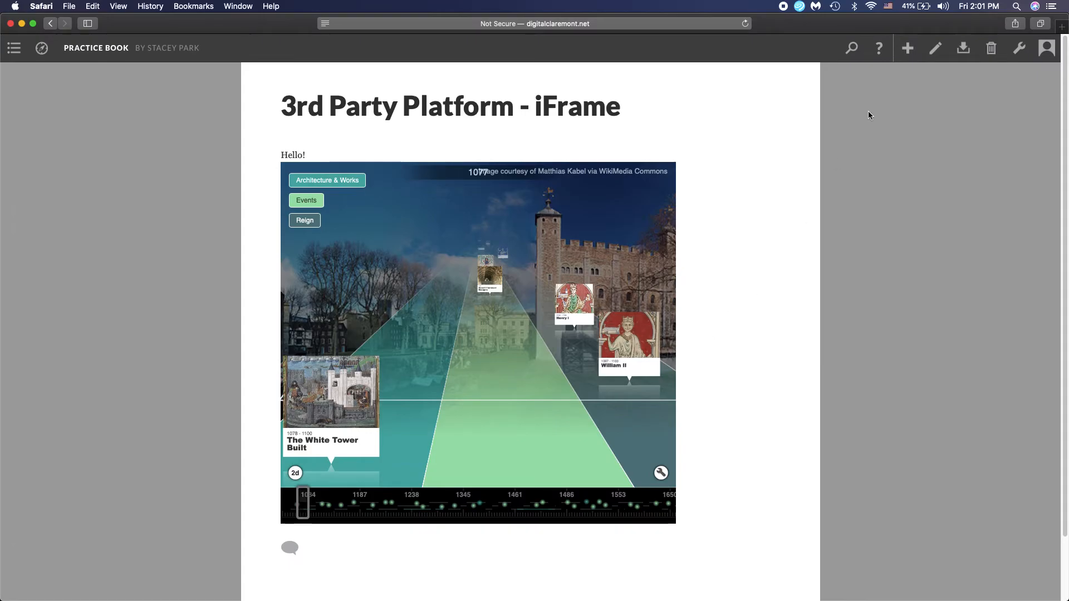
Reopen the iframe page for editing and delete the "Hello!" text above the iframe
{"action": "left_click", "coordinate": [934, 54]}
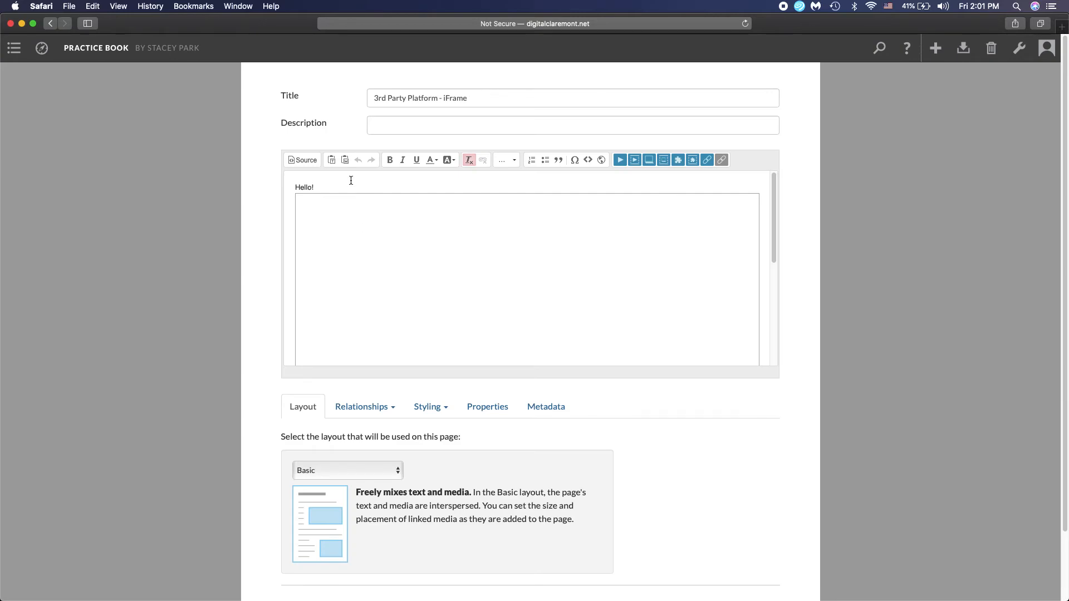
{"action": "left_click_drag", "start_coordinate": [335, 187], "coordinate": [270, 187]}
{"action": "type", "text": "="}
Set the page layout to Blank slate, save the page, and move through the embedded timeline
{"action": "scroll", "coordinate": [289, 202], "scroll_direction": "down", "scroll_amount": 3}
{"action": "left_click", "coordinate": [340, 394]}
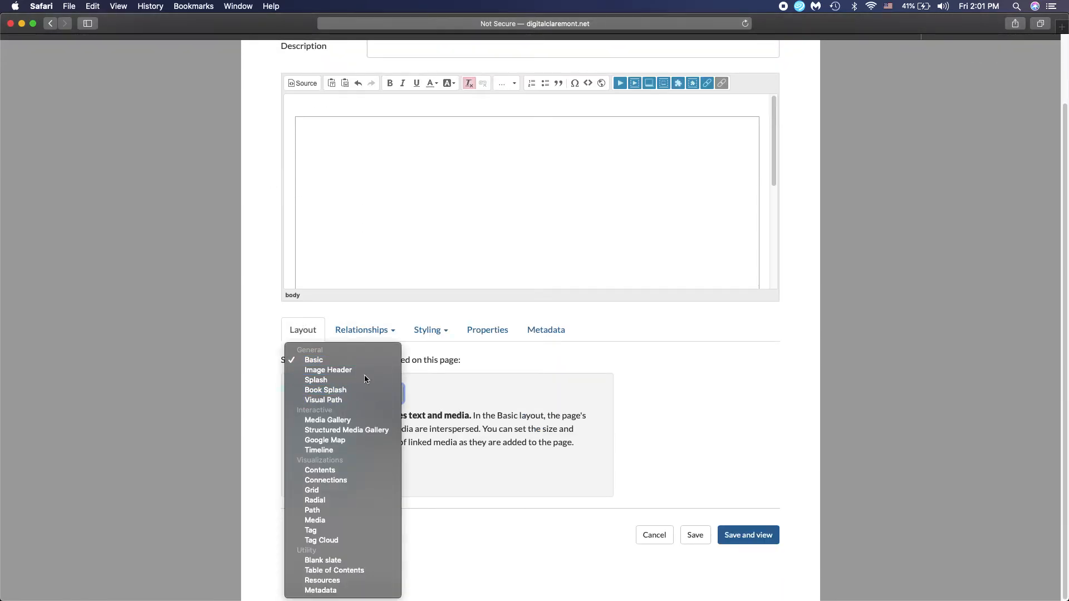
{"action": "left_click", "coordinate": [351, 562]}
{"action": "left_click", "coordinate": [758, 537]}
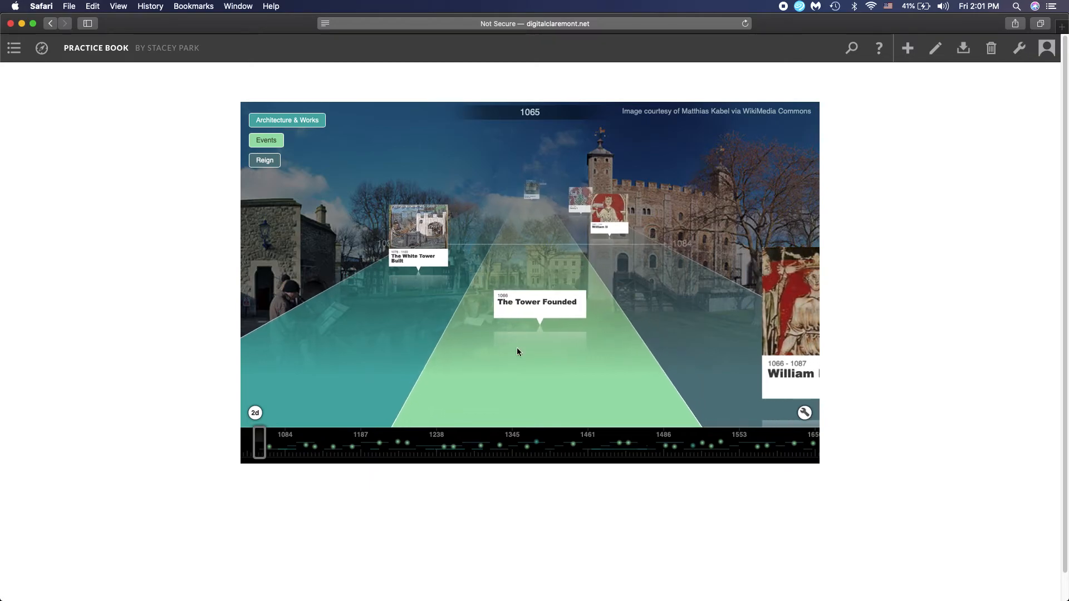
{"action": "scroll", "coordinate": [533, 355], "scroll_direction": "down", "scroll_amount": 5}
{"action": "scroll", "coordinate": [533, 355], "scroll_direction": "down", "scroll_amount": 10}
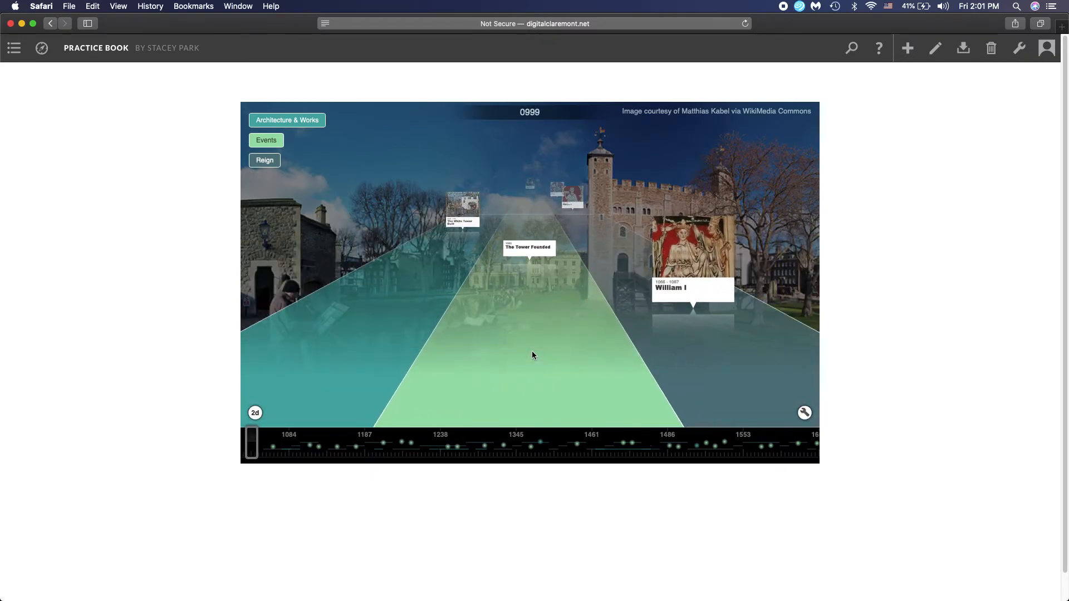
Examine the opening entries of the embedded 3D timeline, around William I and The Tower Founded, moving forward and back
{"action": "scroll", "coordinate": [532, 355], "scroll_direction": "down", "scroll_amount": 5}
{"action": "scroll", "coordinate": [533, 355], "scroll_direction": "up", "scroll_amount": 4}
{"action": "scroll", "coordinate": [532, 354], "scroll_direction": "up", "scroll_amount": 8}
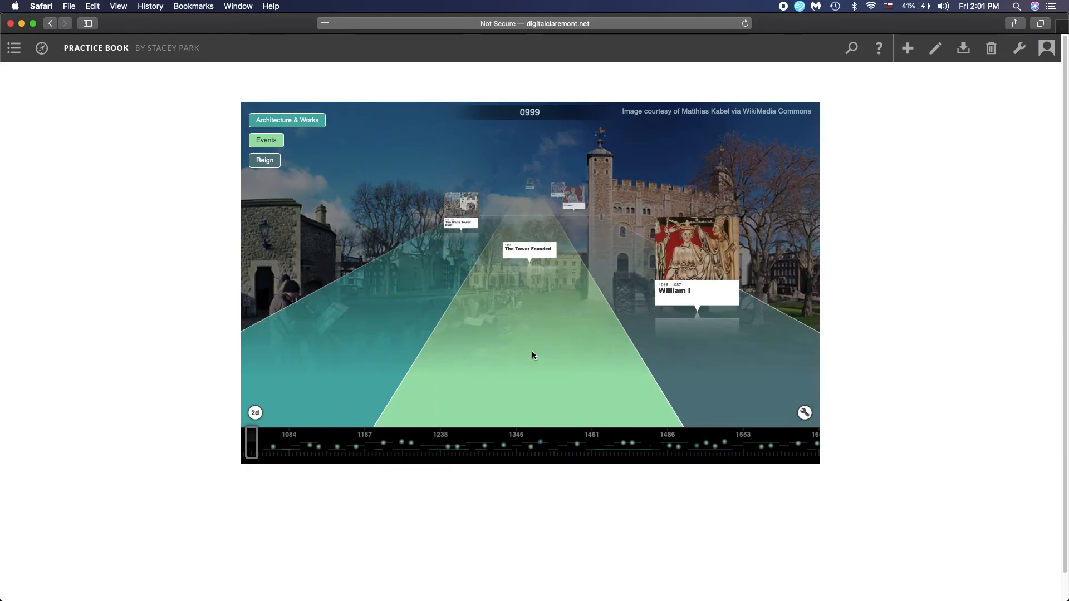
{"action": "scroll", "coordinate": [523, 362], "scroll_direction": "down", "scroll_amount": 4}
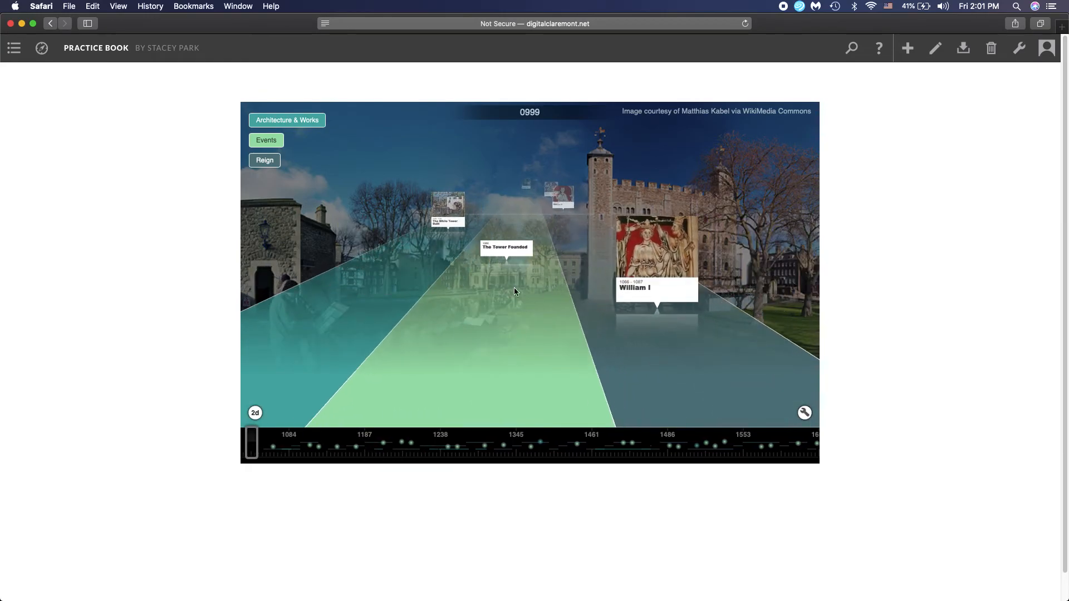
{"action": "scroll", "coordinate": [513, 286], "scroll_direction": "down", "scroll_amount": 2}
{"action": "scroll", "coordinate": [531, 286], "scroll_direction": "up", "scroll_amount": 5}
Reopen the 3rd Party Platform - iFrame page for editing and review the full iframe in the body and the page's layout settings
{"action": "left_click", "coordinate": [936, 48]}
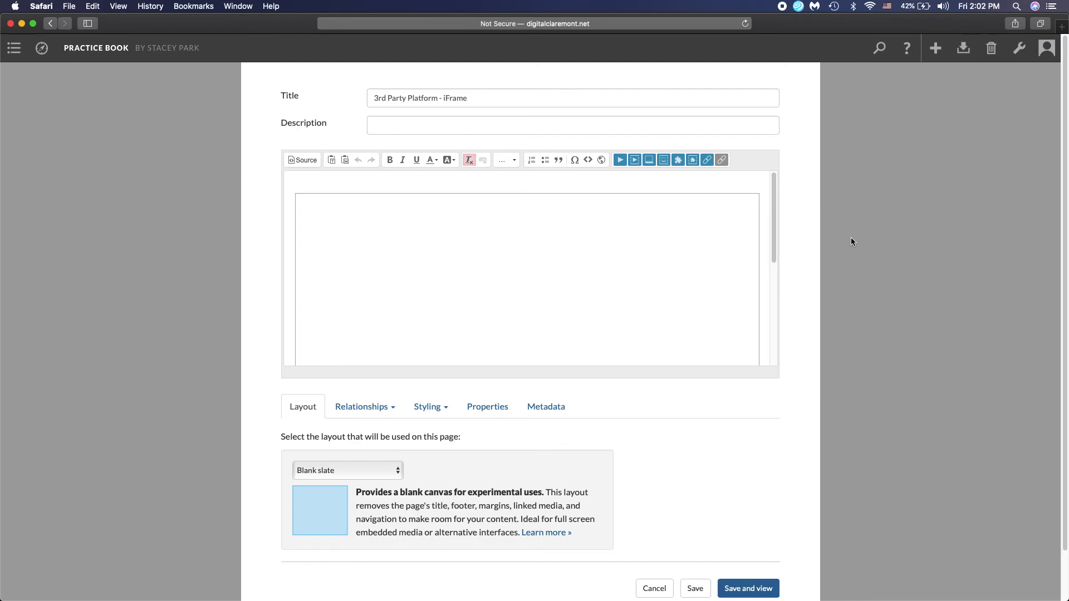
{"action": "scroll", "coordinate": [688, 225], "scroll_direction": "down", "scroll_amount": 2}
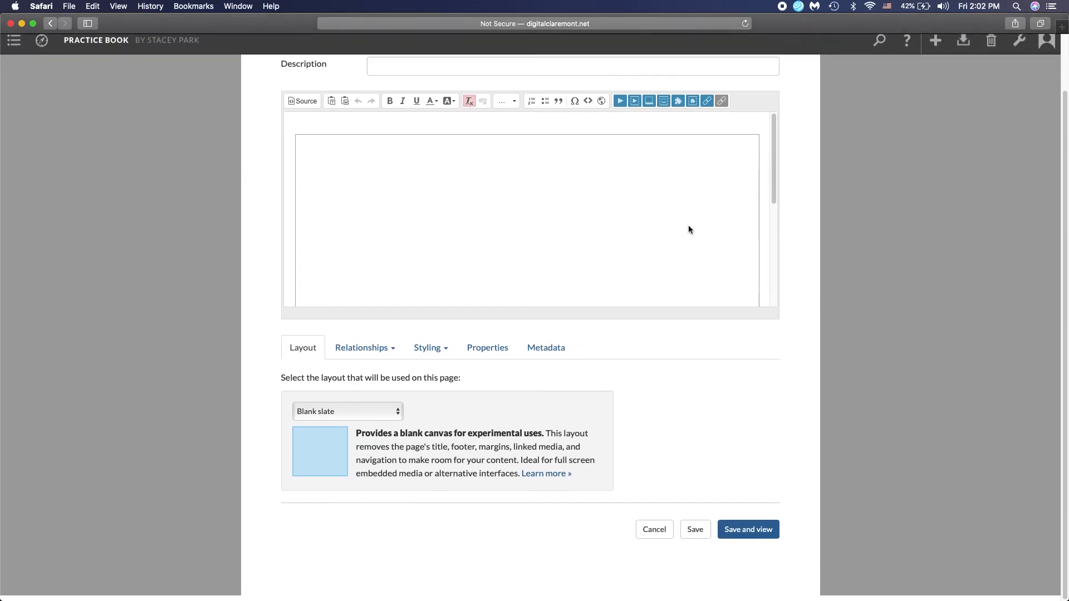
{"action": "left_click_drag", "start_coordinate": [773, 148], "coordinate": [784, 271]}
{"action": "scroll", "coordinate": [747, 266], "scroll_direction": "up", "scroll_amount": 2}
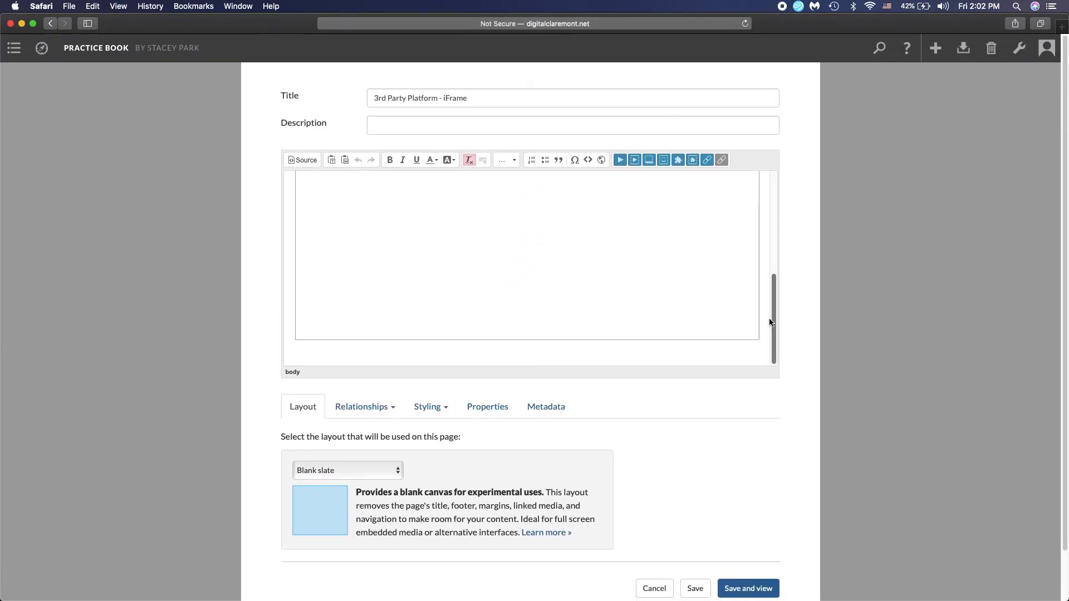
{"action": "left_click_drag", "start_coordinate": [773, 323], "coordinate": [774, 229]}
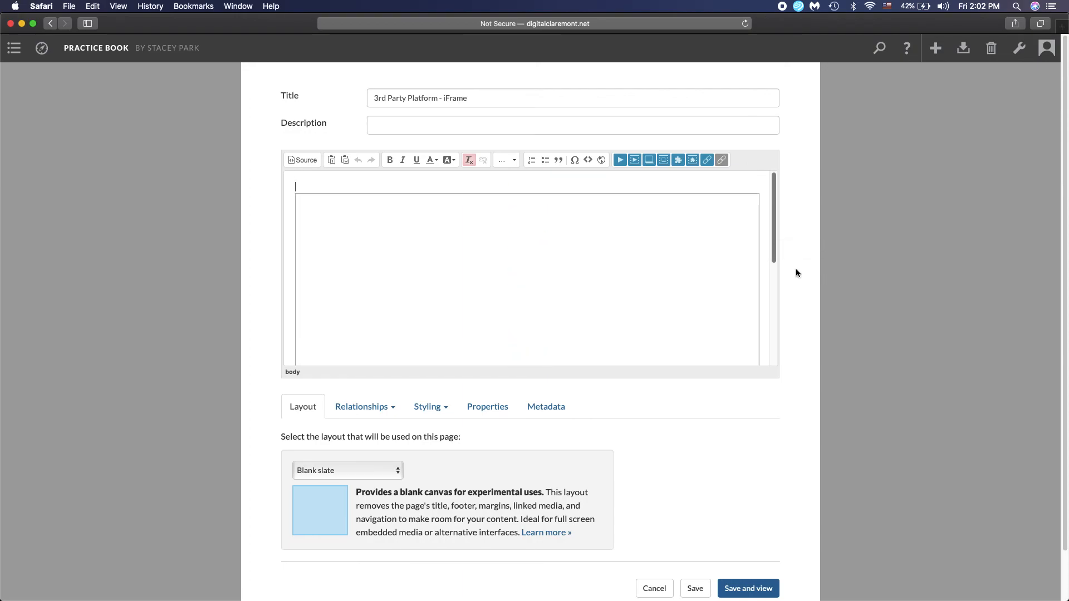
{"action": "left_click_drag", "start_coordinate": [773, 222], "coordinate": [772, 184]}
{"action": "scroll", "coordinate": [774, 245], "scroll_direction": "down", "scroll_amount": 2}
{"action": "left_click_drag", "start_coordinate": [773, 183], "coordinate": [767, 153]}
{"action": "scroll", "coordinate": [854, 196], "scroll_direction": "up", "scroll_amount": 2}
{"action": "scroll", "coordinate": [903, 229], "scroll_direction": "down", "scroll_amount": 2}
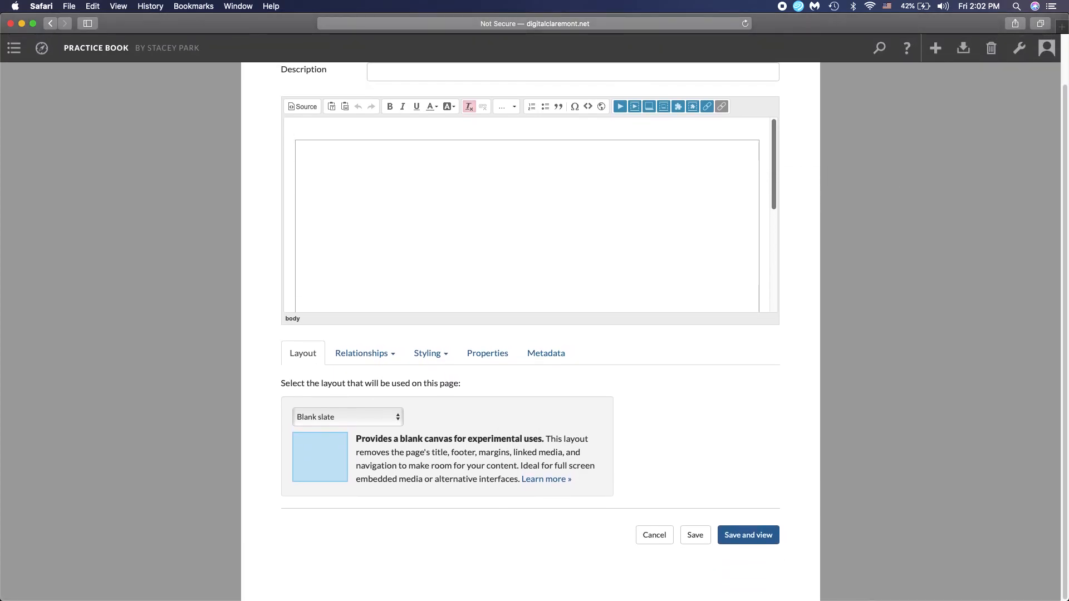